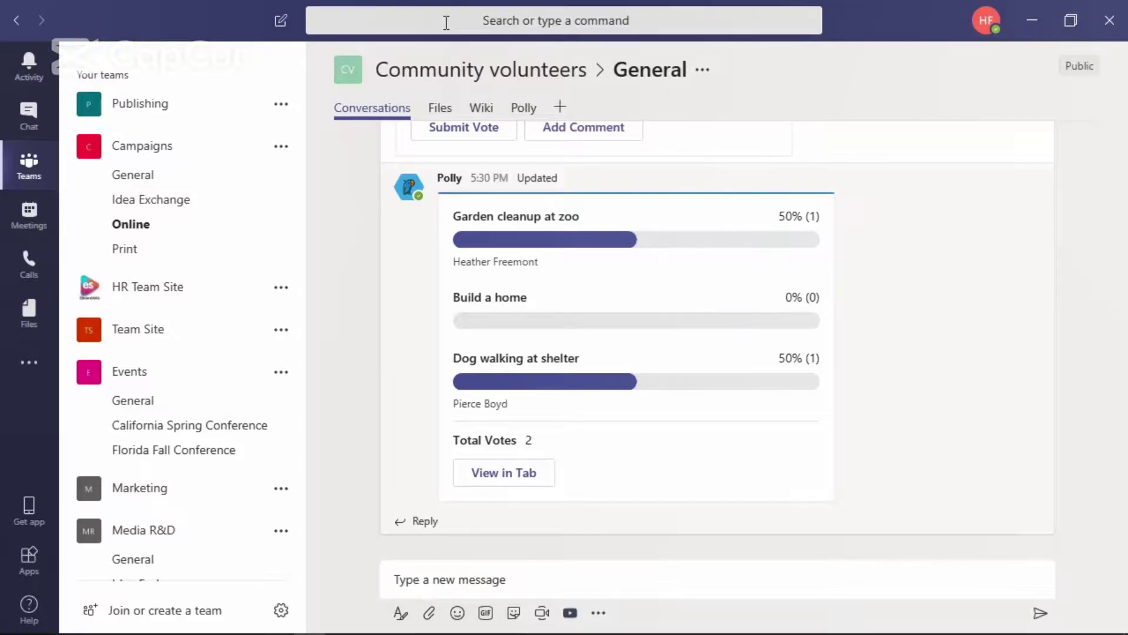
Step: Start a quick message with the /chat command and choose the second suggested colleague as the recipient
click(446, 22)
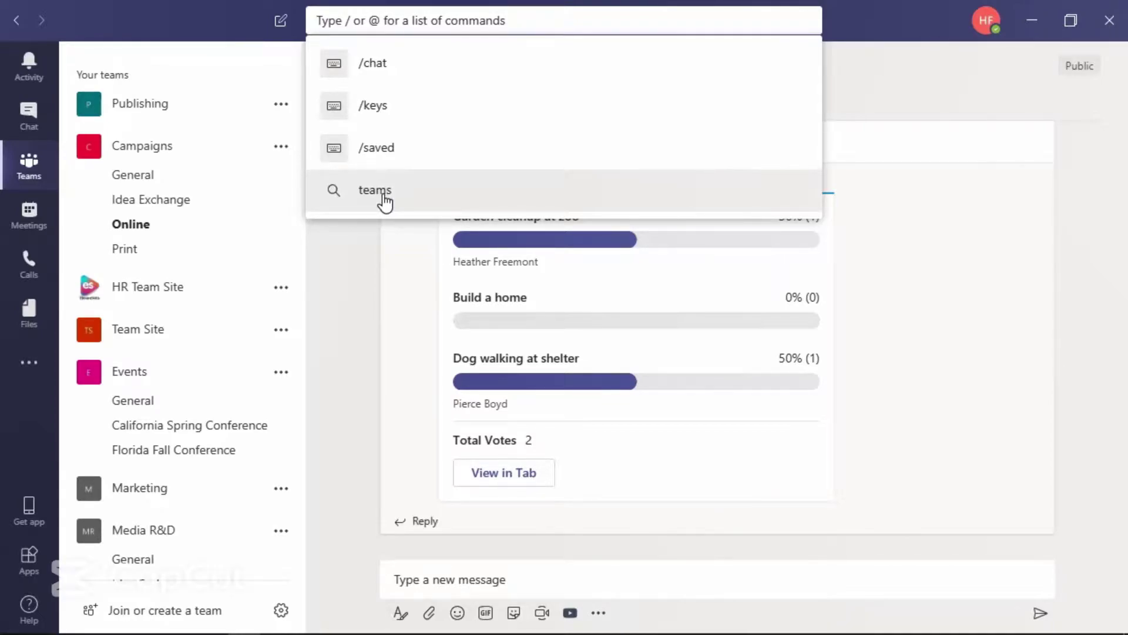
text(/)
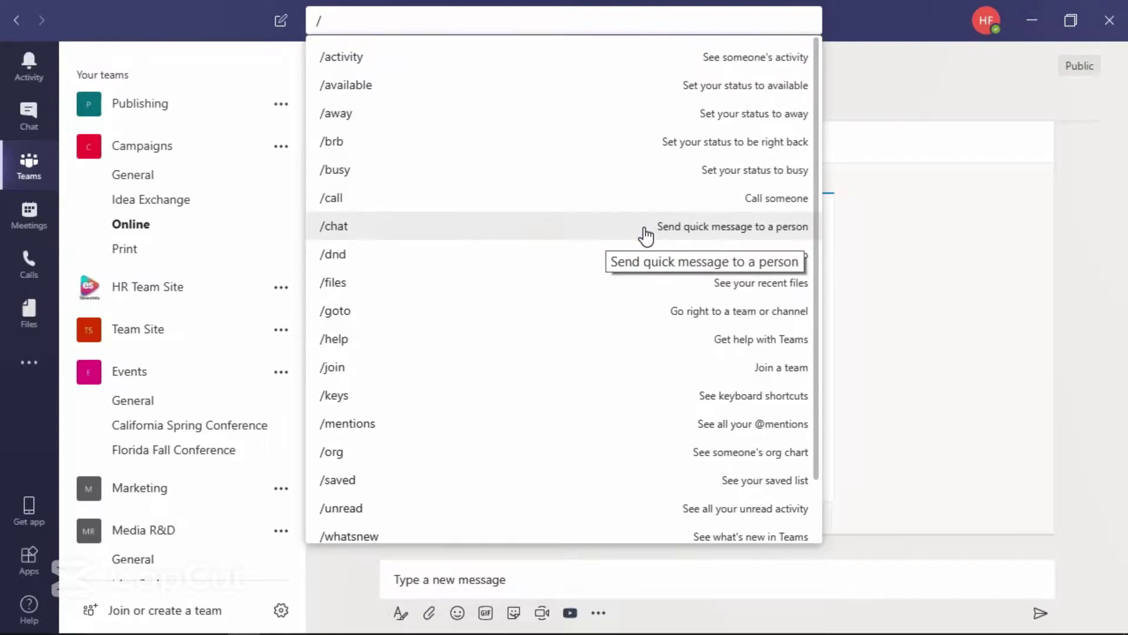
text(chat)
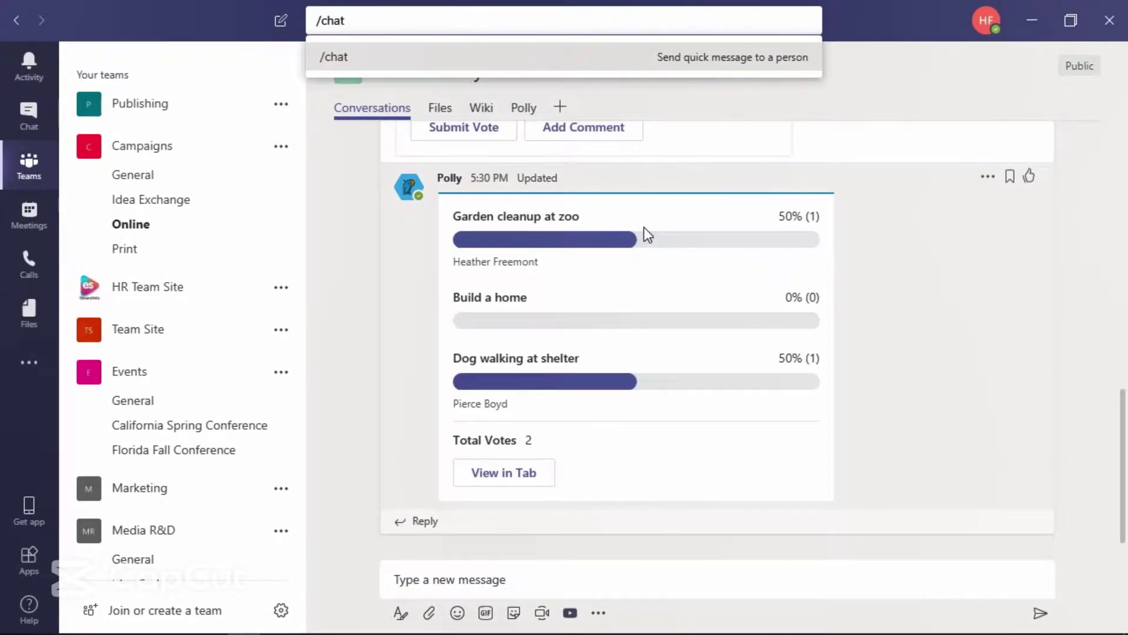
key(Return)
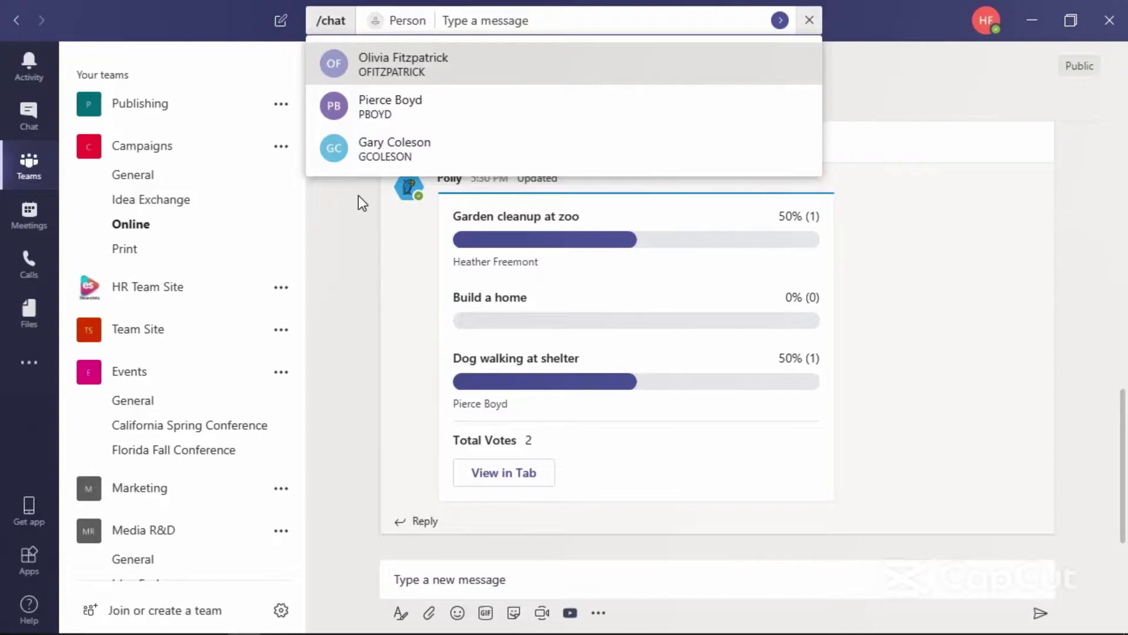
click(392, 118)
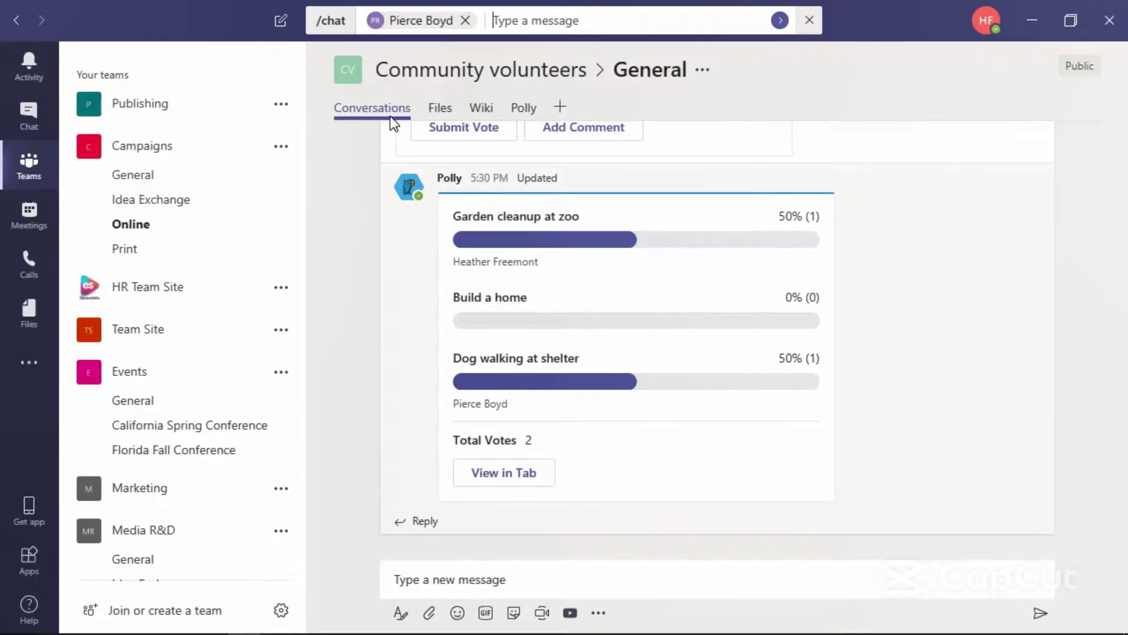
Step: Write the quick message "Didn't forget the attachment. Will send in a few." and send it
text(Didn't forget the attachment. wi)
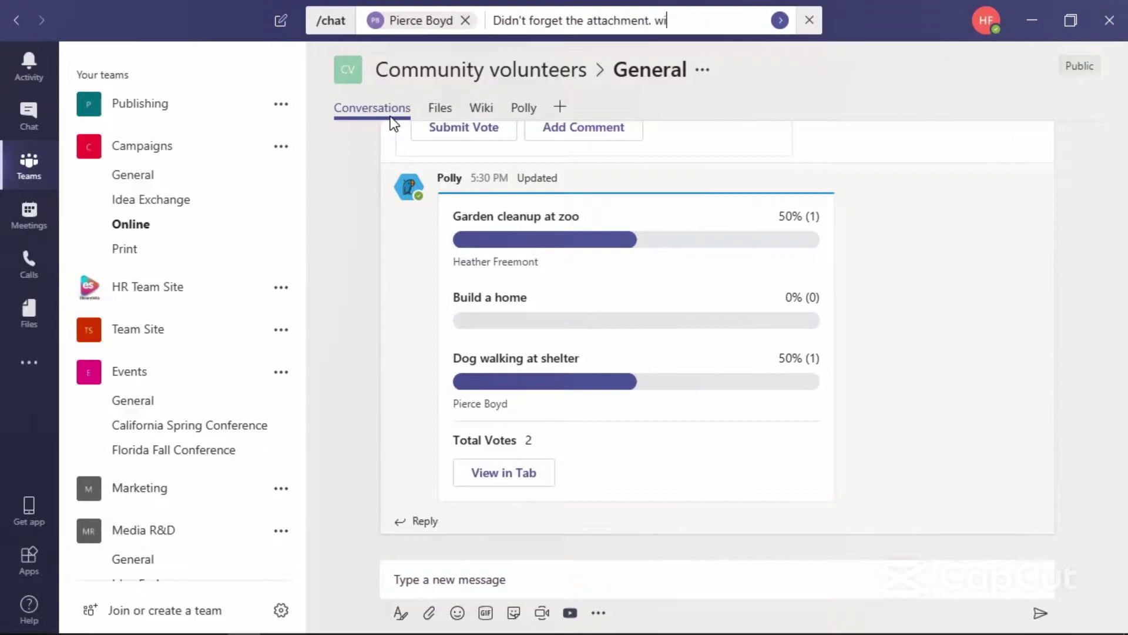
key(BackSpace)
key(BackSpace)
text(Will send in a few.)
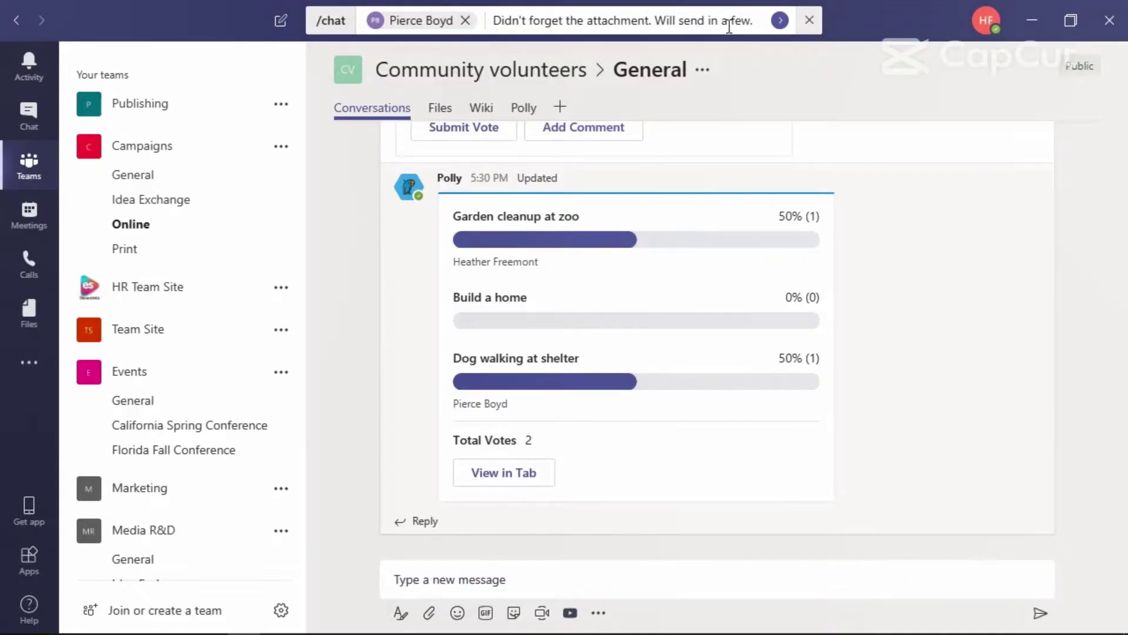
click(780, 20)
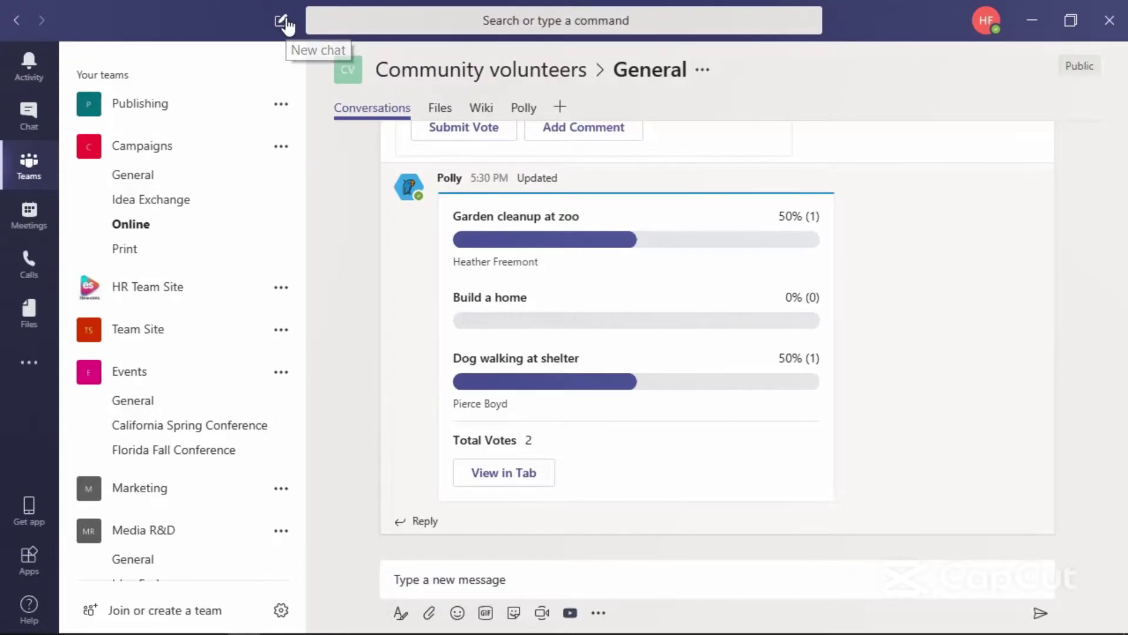
Step: Start a new group chat and add two colleagues as its recipients
click(285, 28)
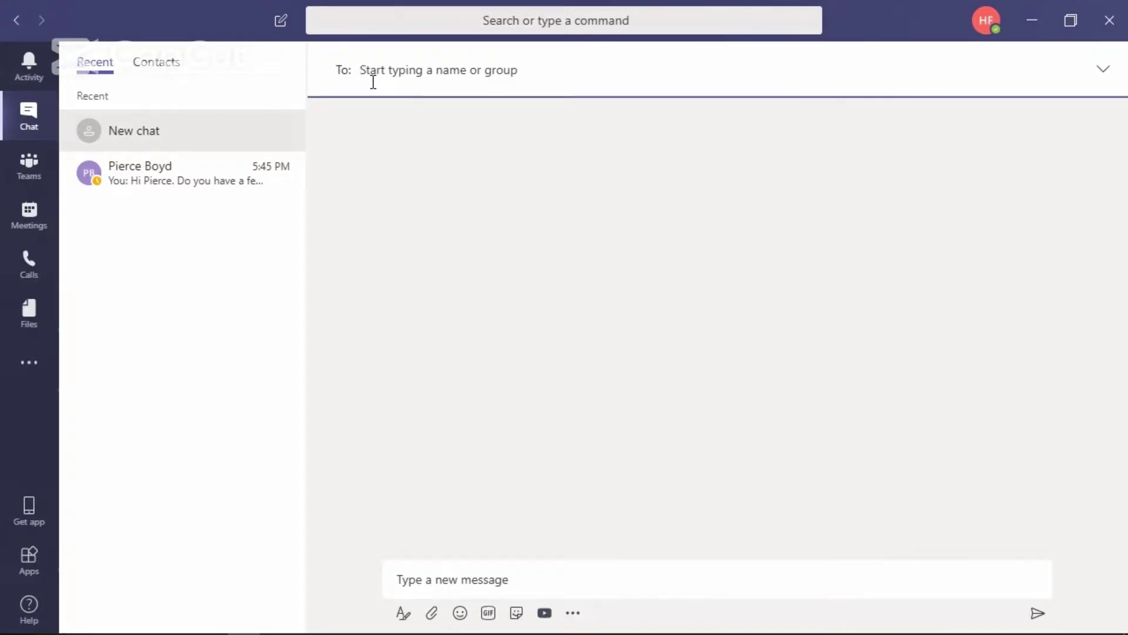
text(oli)
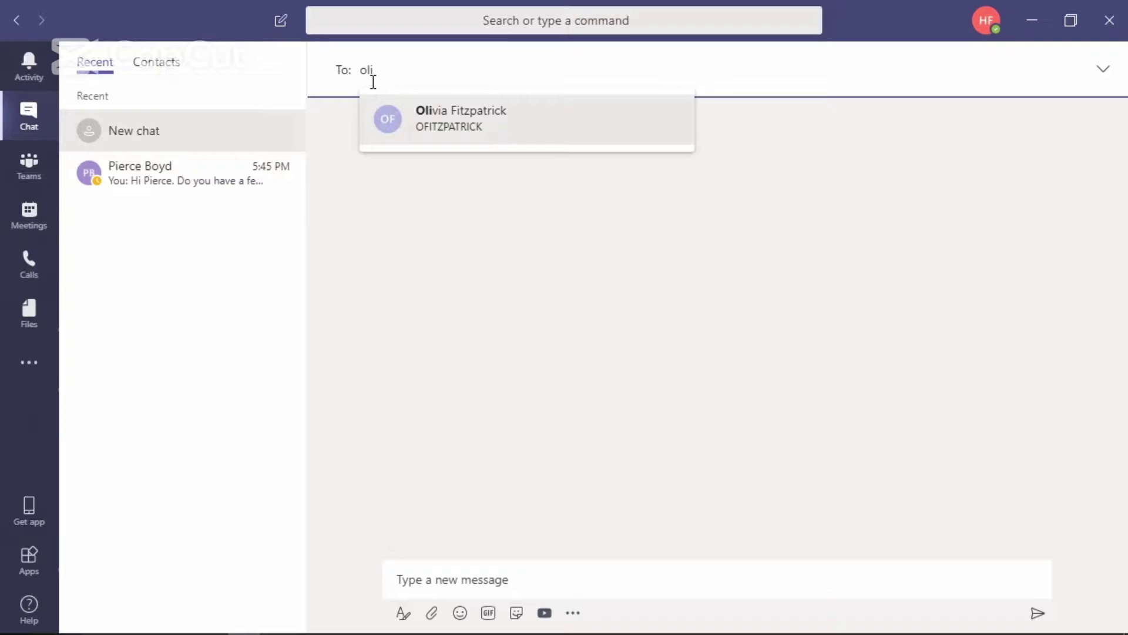
click(439, 123)
text(pier)
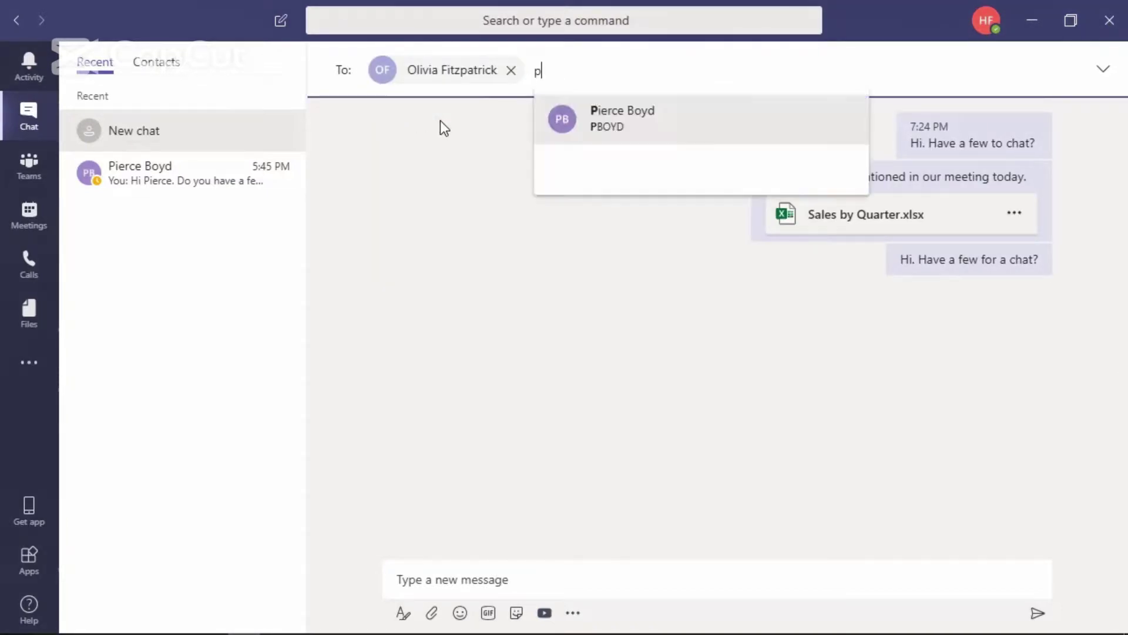
click(653, 128)
mouse_move(652, 128)
click(539, 228)
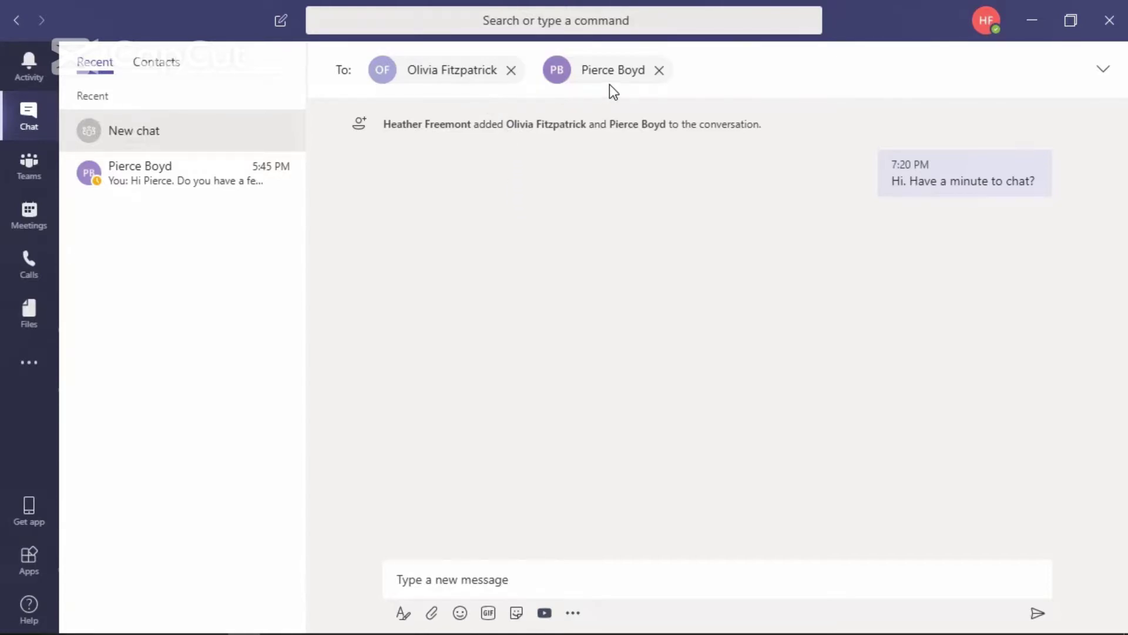
mouse_move(928, 184)
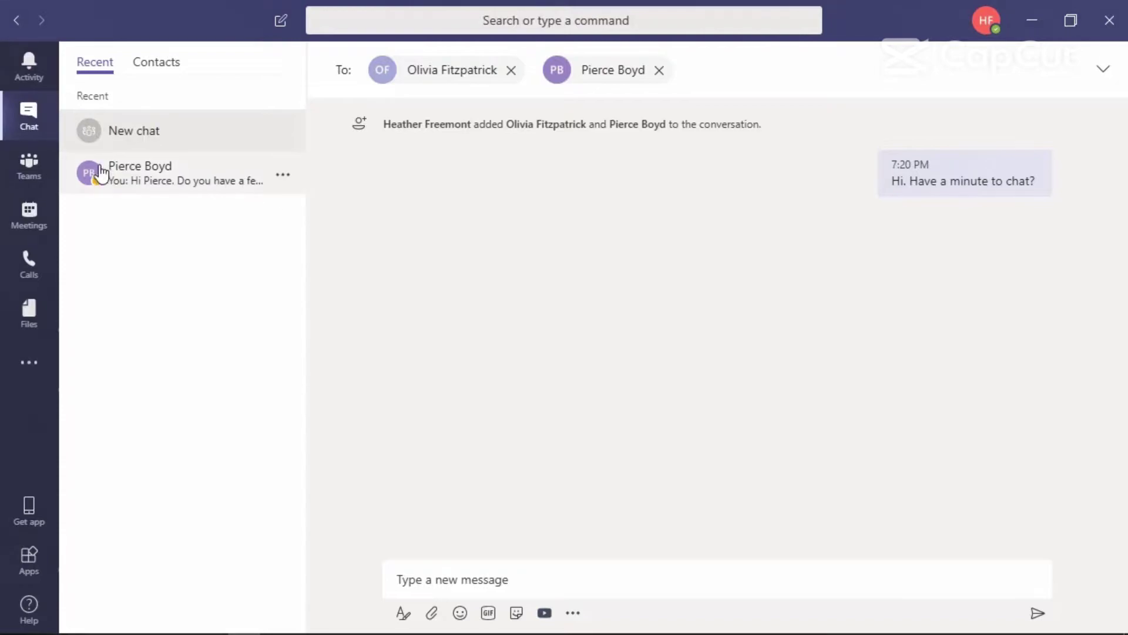
Step: Visit the teams list, return to the unsent new chat and remove both of its recipients
click(30, 167)
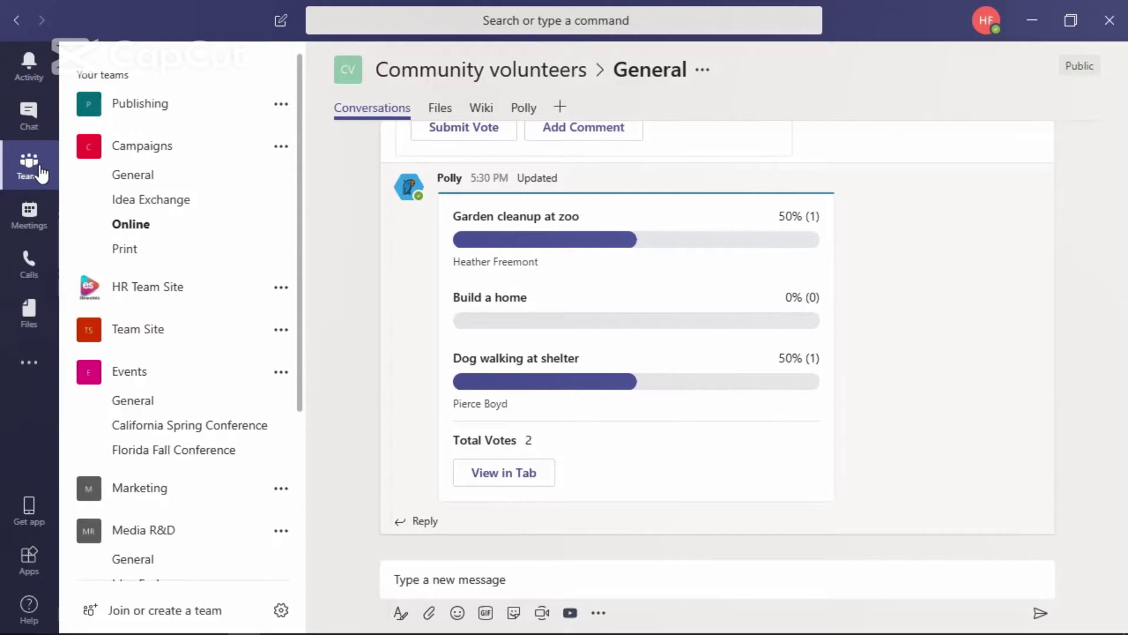
key(ctrl+2)
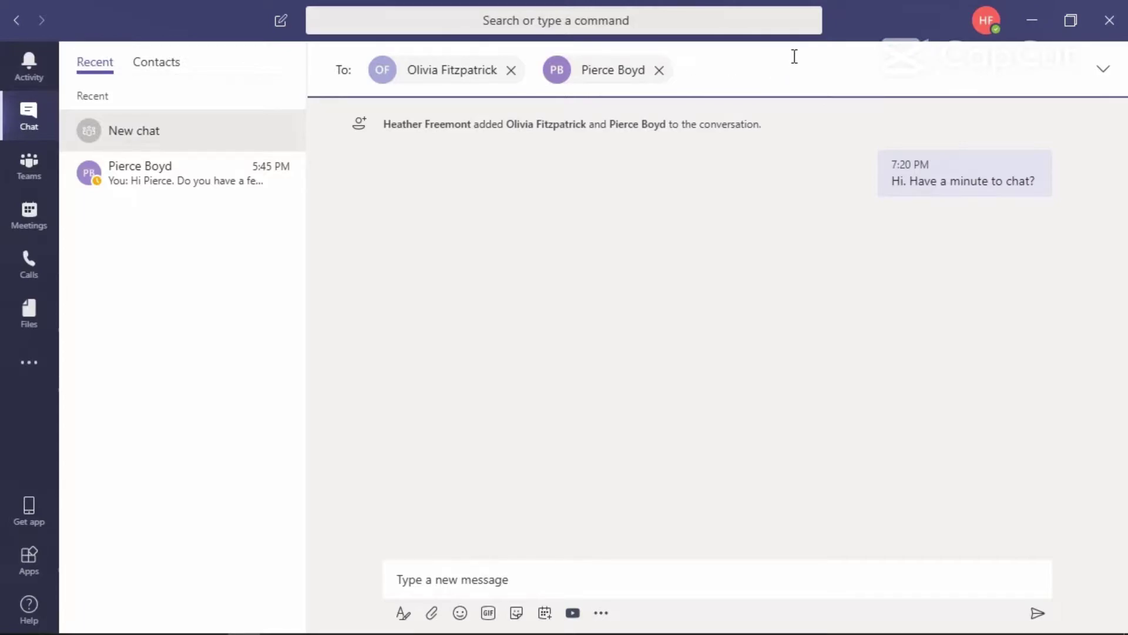
click(660, 72)
click(510, 70)
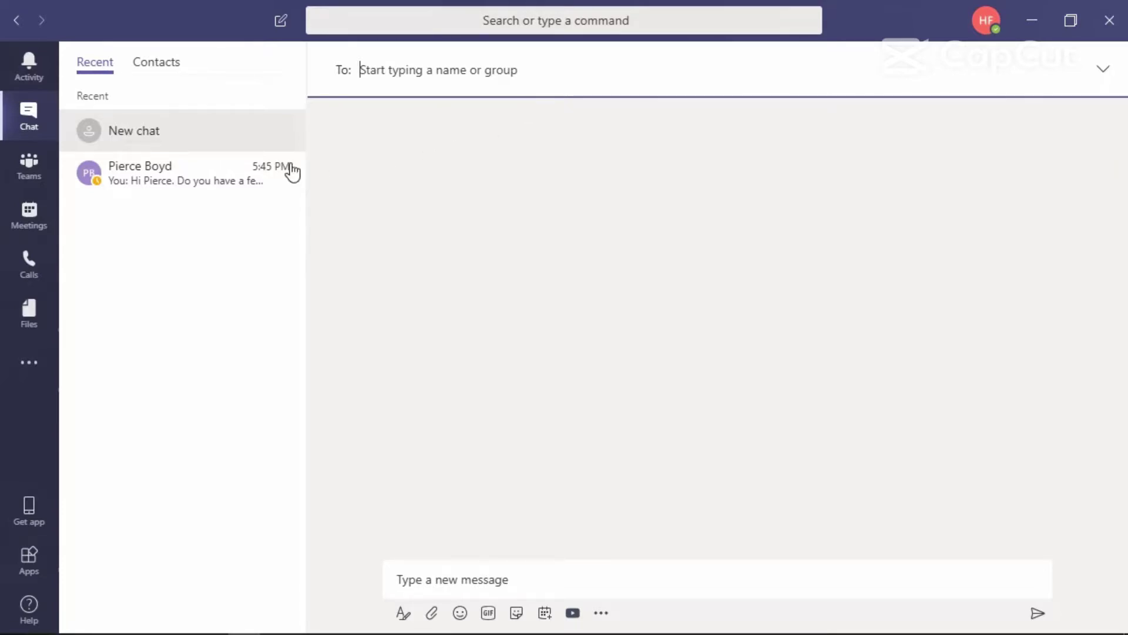
Step: Open the existing recent conversation and draft the message "Here are the sales."
click(161, 183)
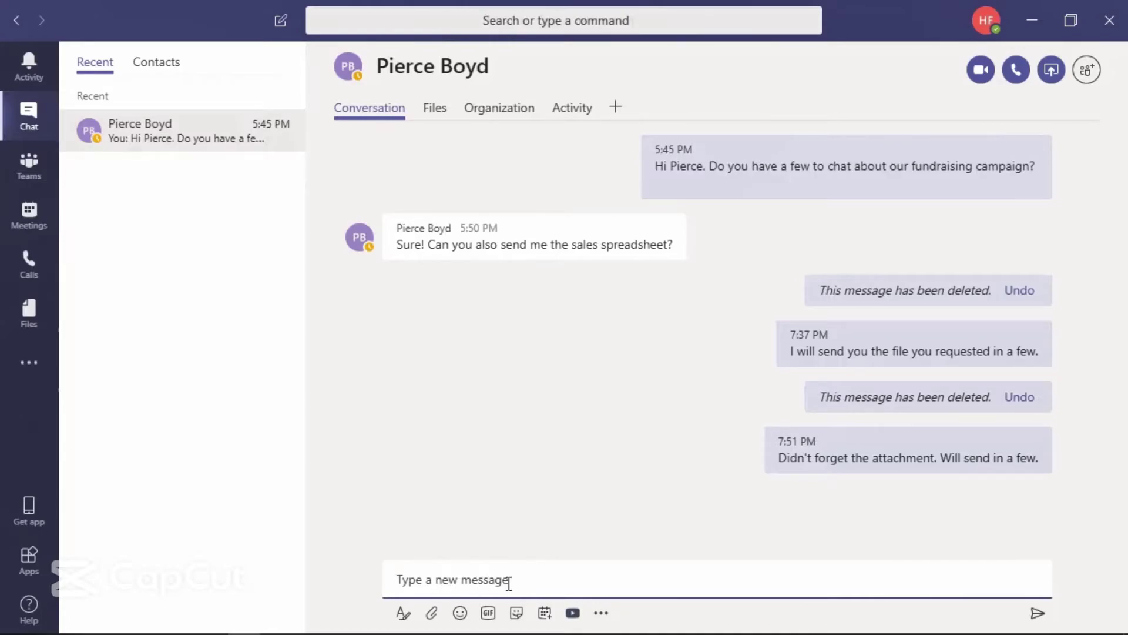
text(Here are the sales.)
click(433, 614)
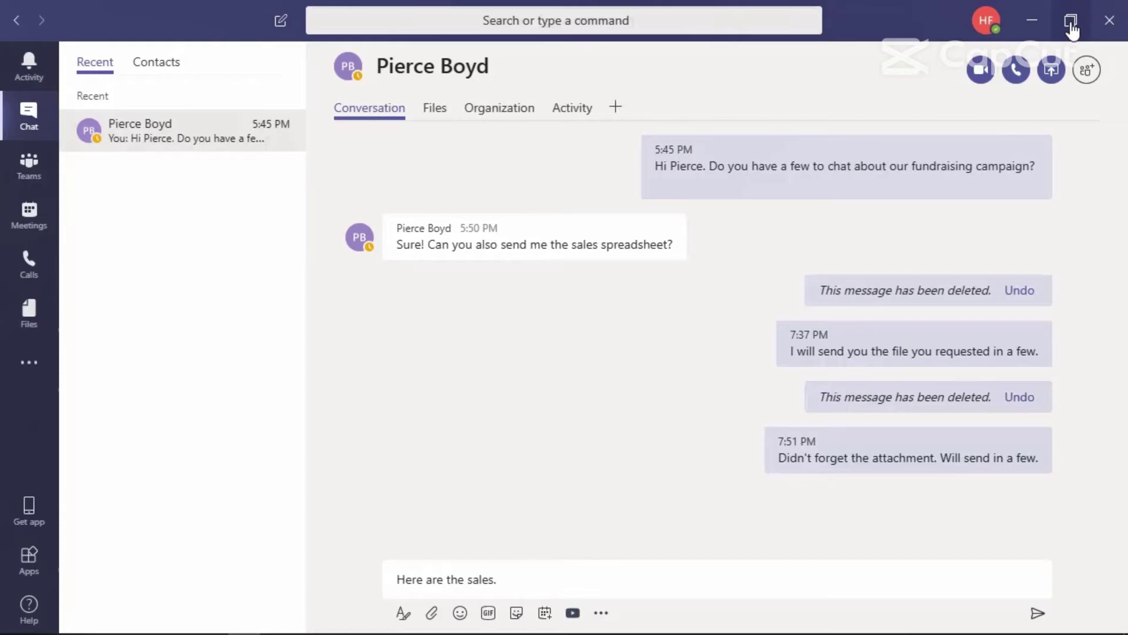
Step: Attach the 2019 Sales file from the desktop to the drafted message and send it
click(1071, 22)
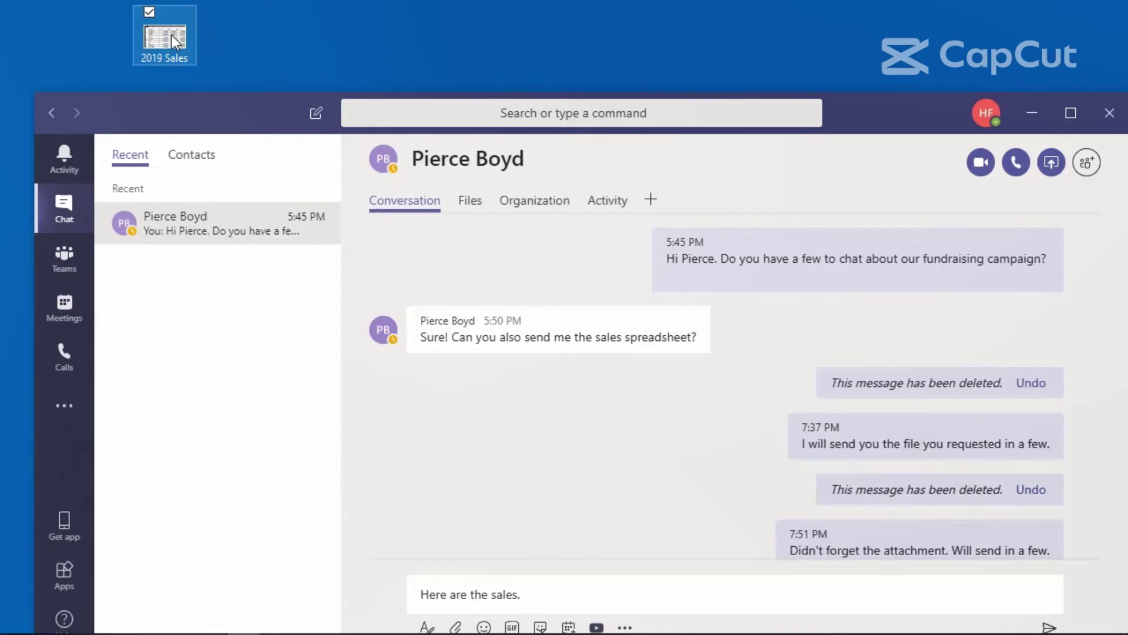
drag(172, 36, 305, 207)
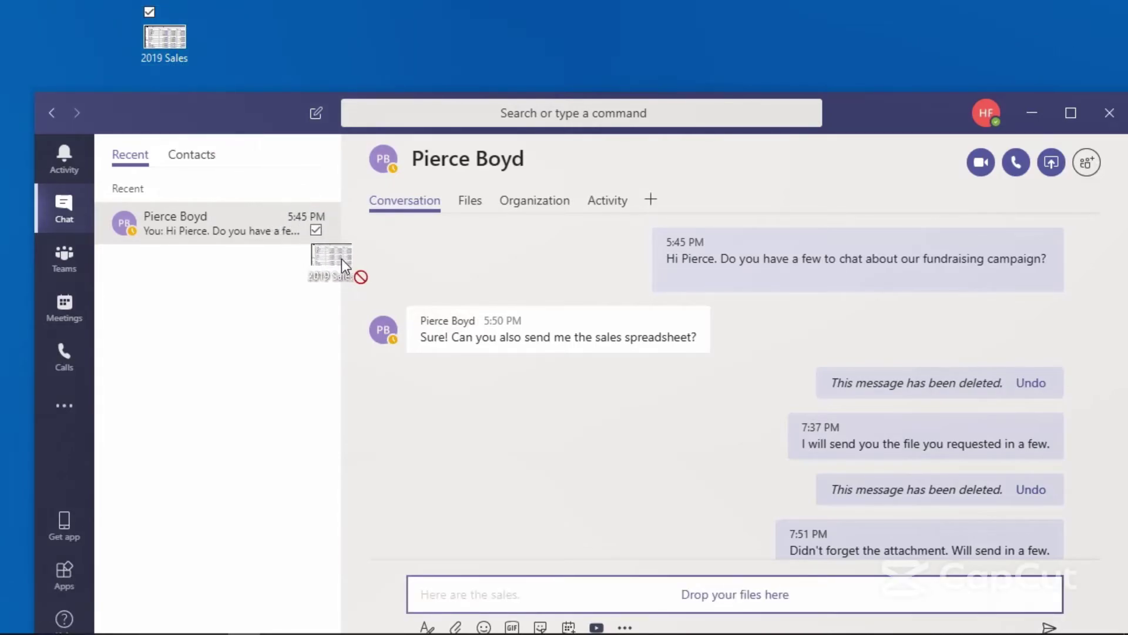
drag(411, 365, 441, 397)
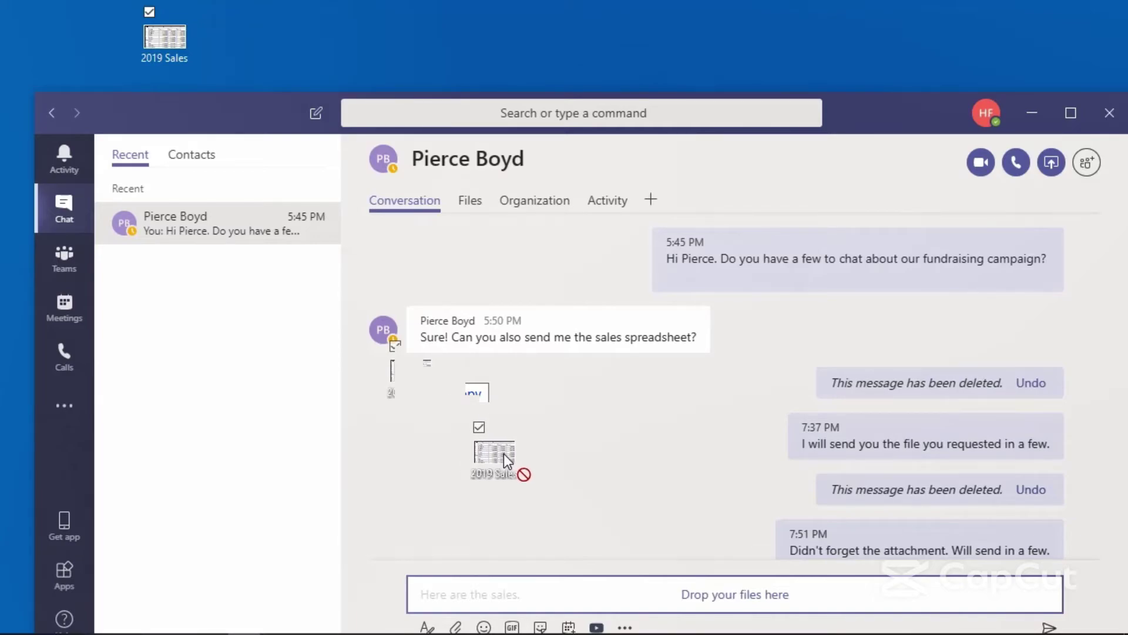
drag(605, 564, 618, 584)
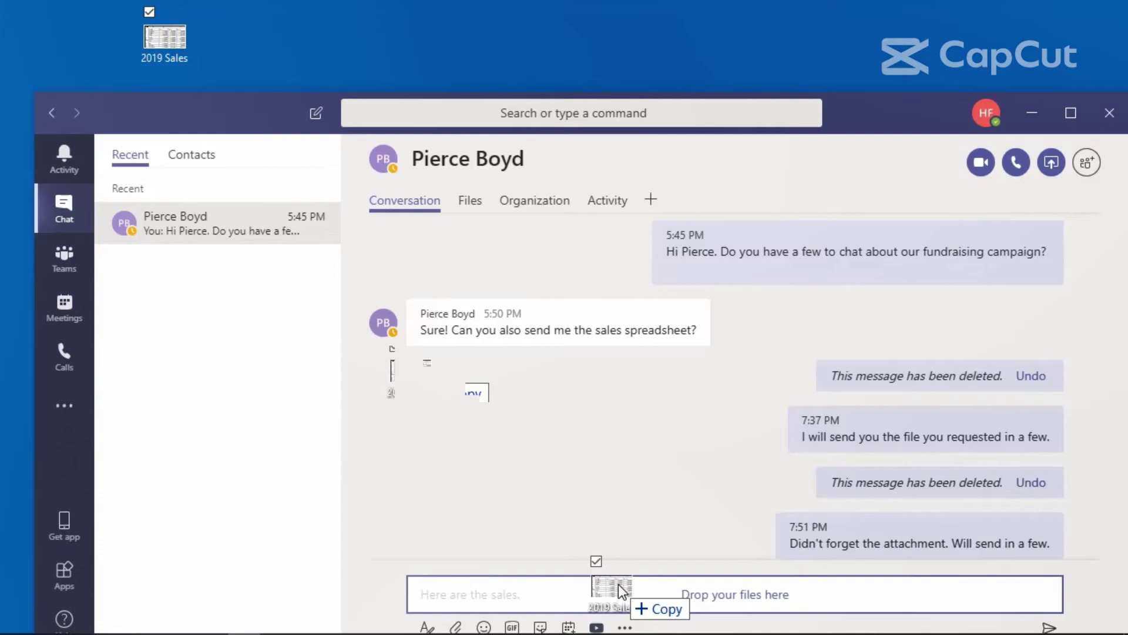
drag(618, 584, 618, 584)
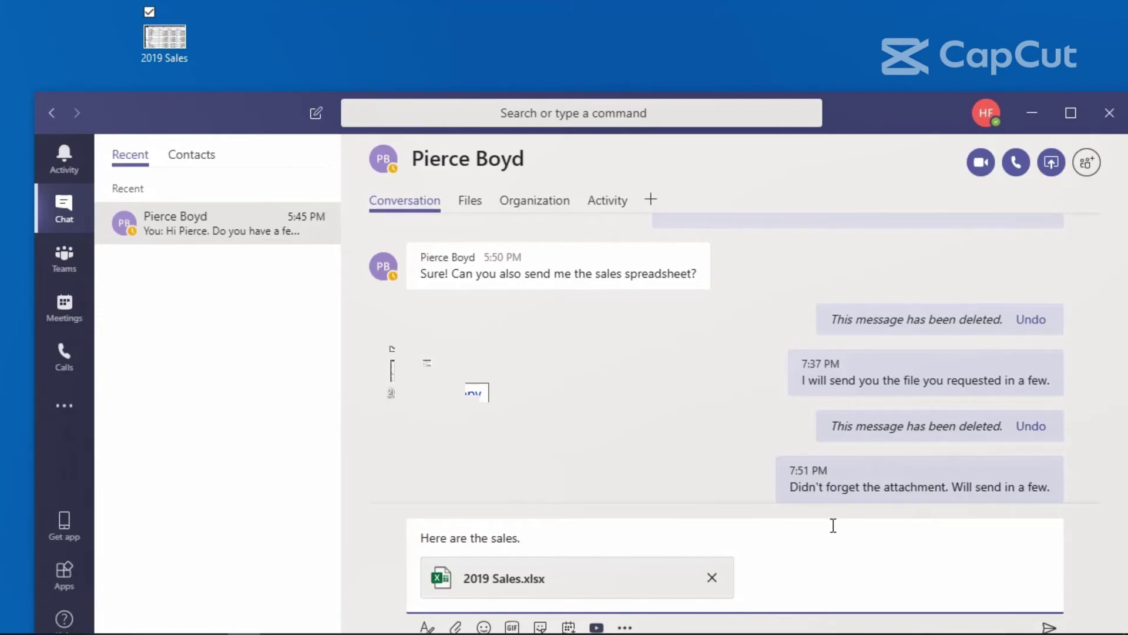
click(1071, 114)
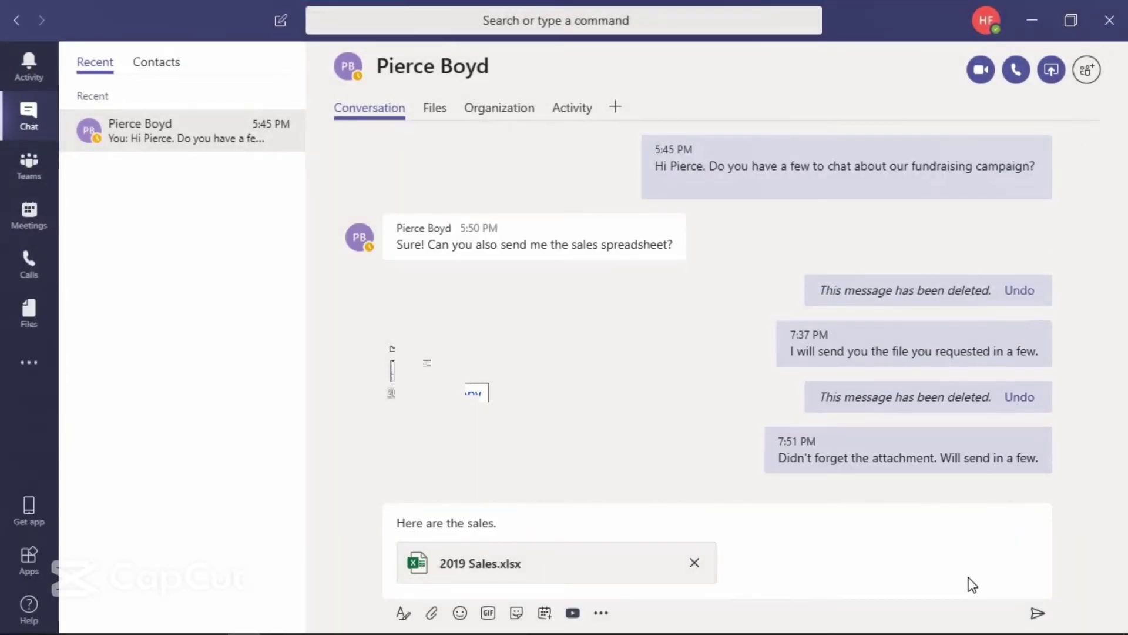
click(1038, 616)
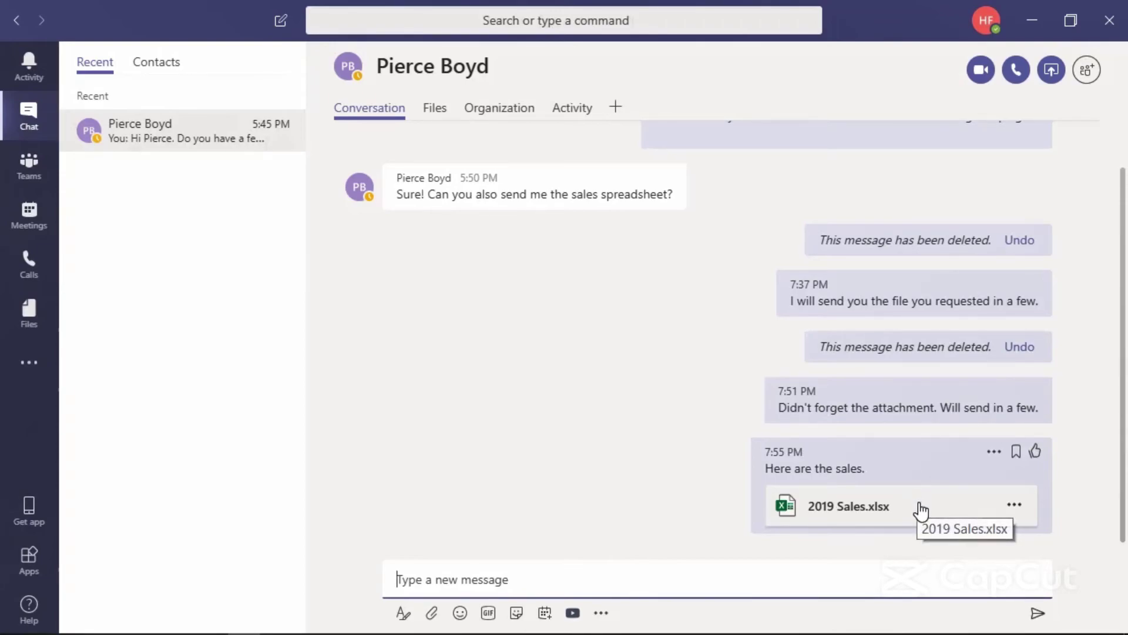
Step: Review the available actions for the sent 2019 Sales.xlsx and the chat's shared files, returning to the conversation
click(1015, 506)
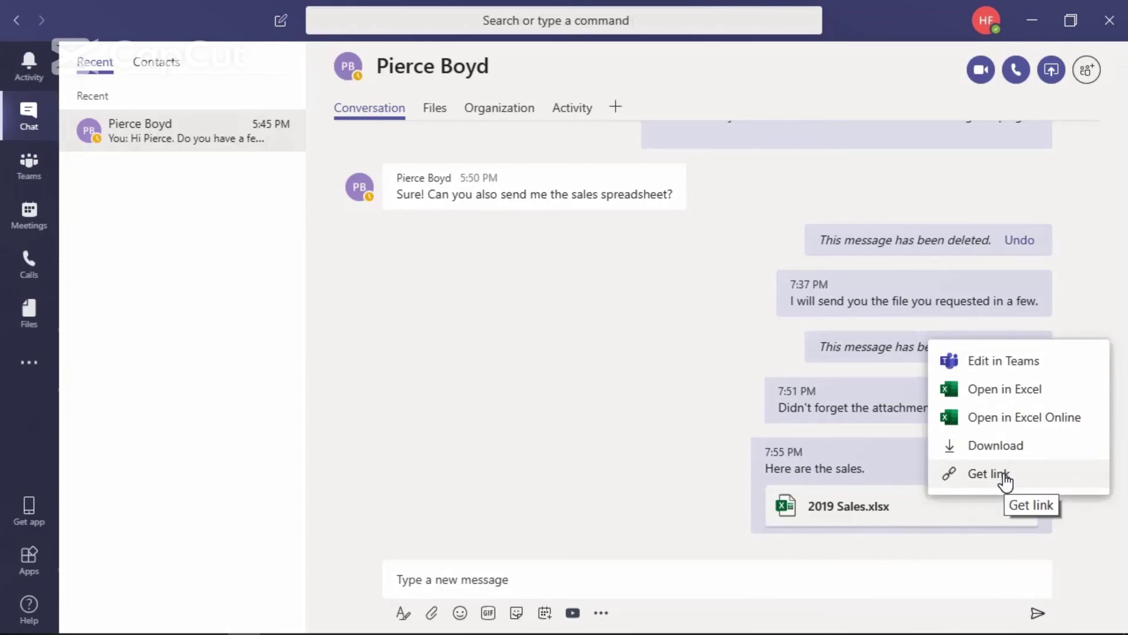
click(633, 485)
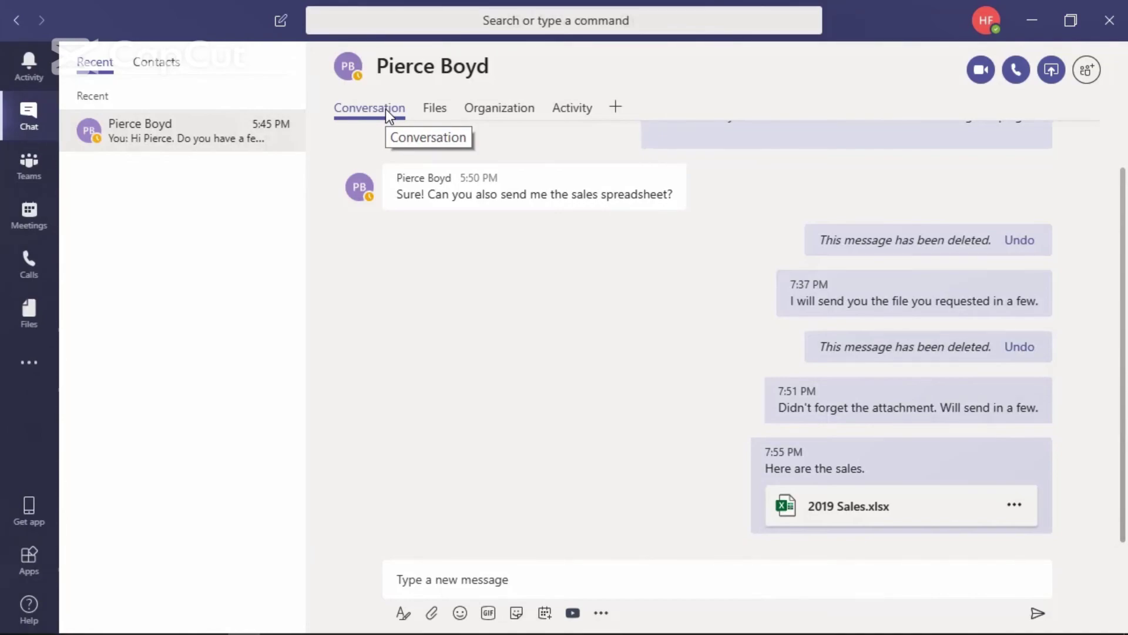
click(430, 113)
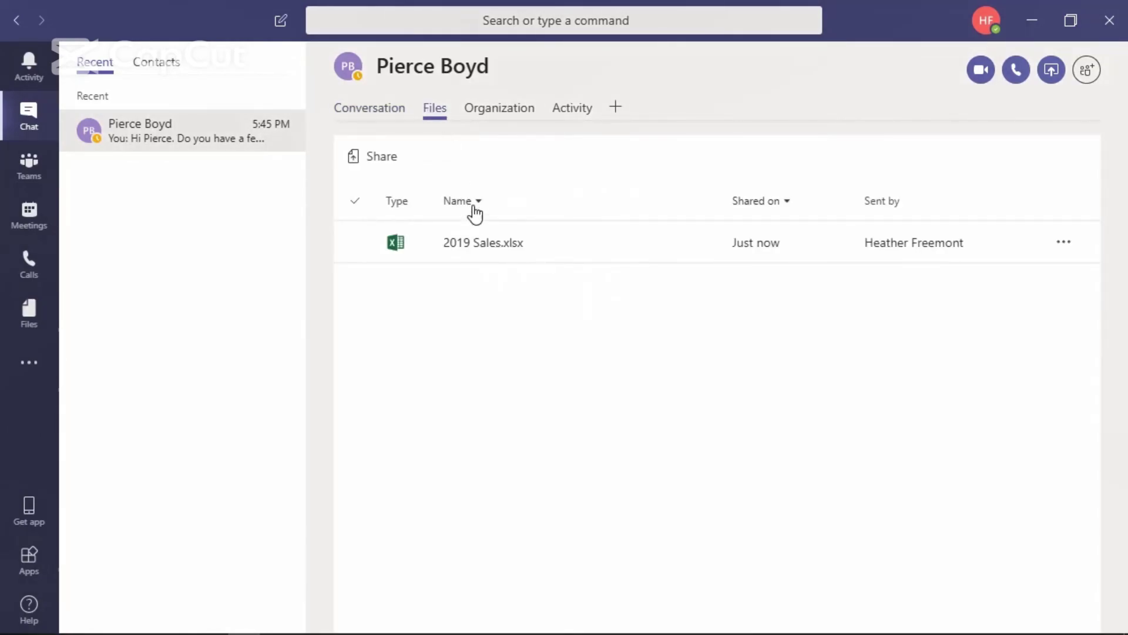
click(483, 251)
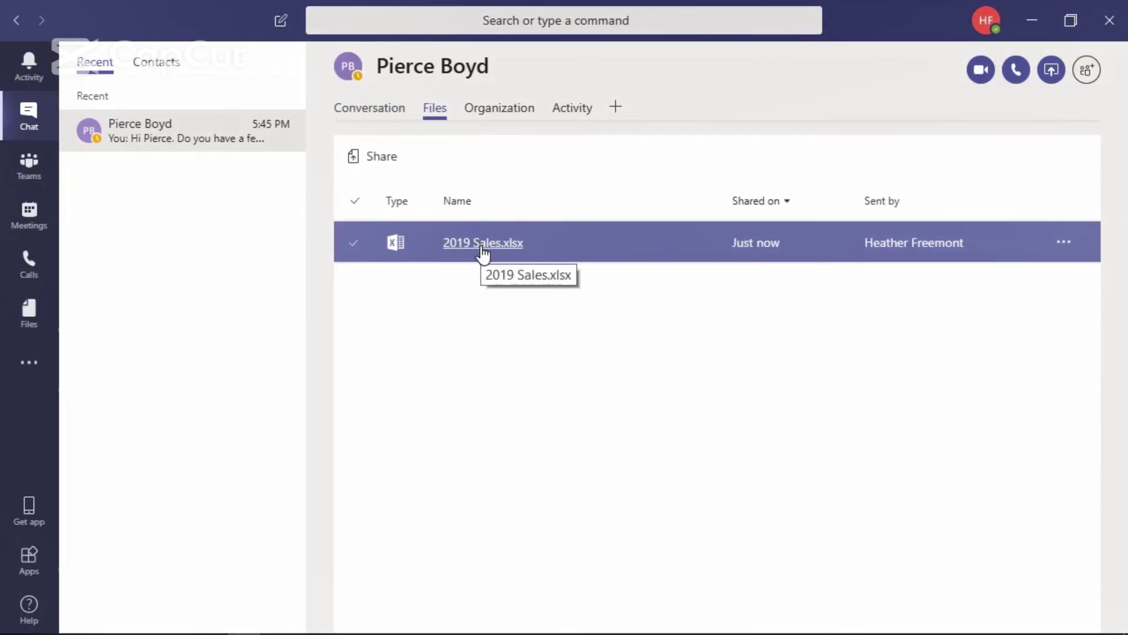
click(384, 112)
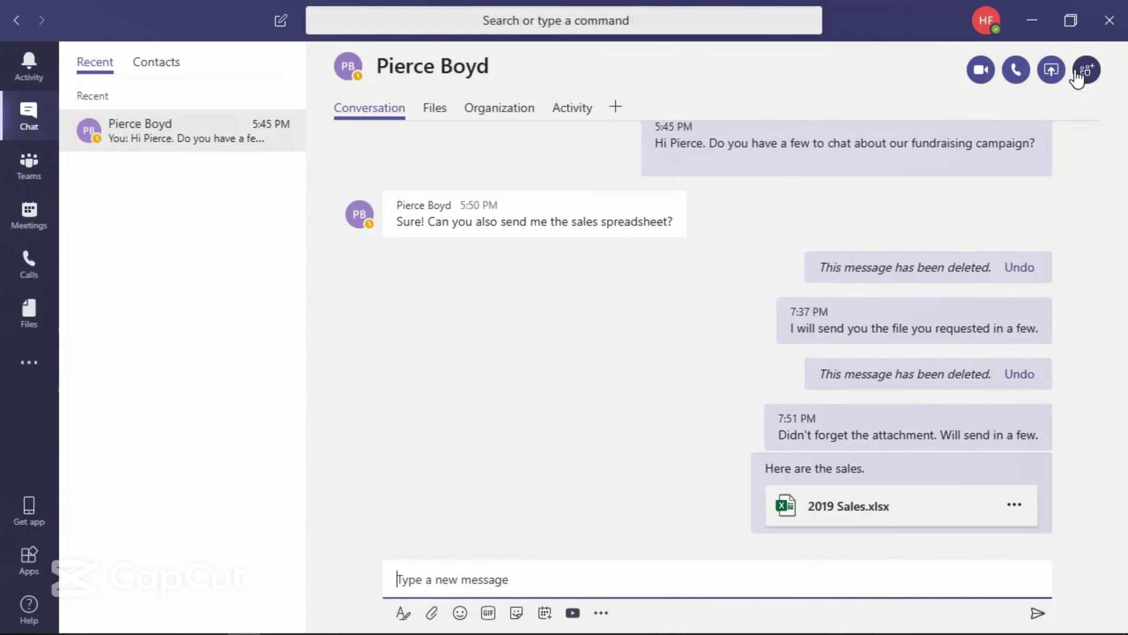
click(828, 74)
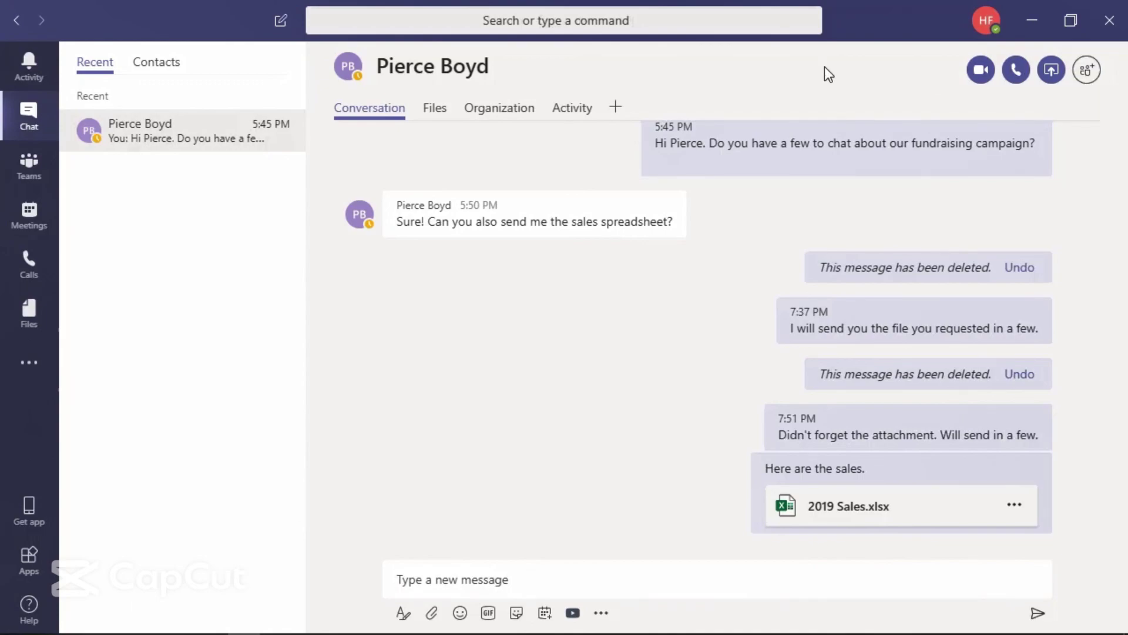